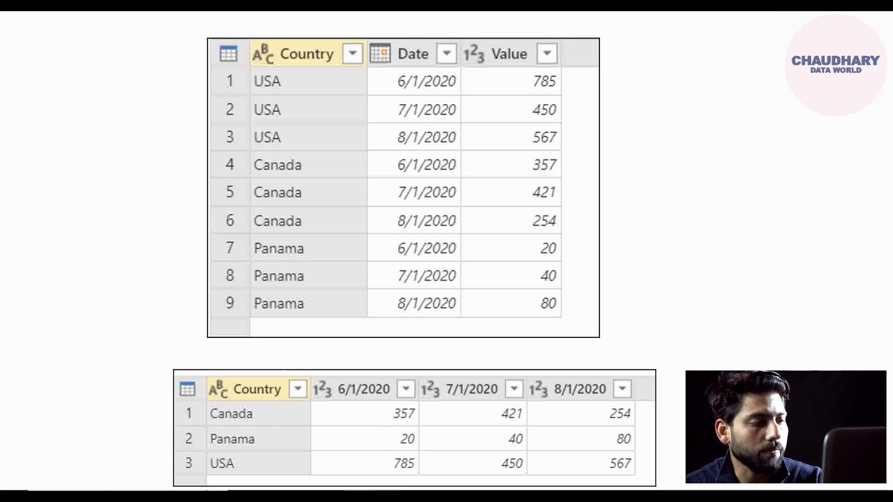
Switch to the Power Query Editor and set up a Pivot Column on Date in Demo_Pivot, with Value as the values column
{"action": "mouse_move", "coordinate": [386, 496]}
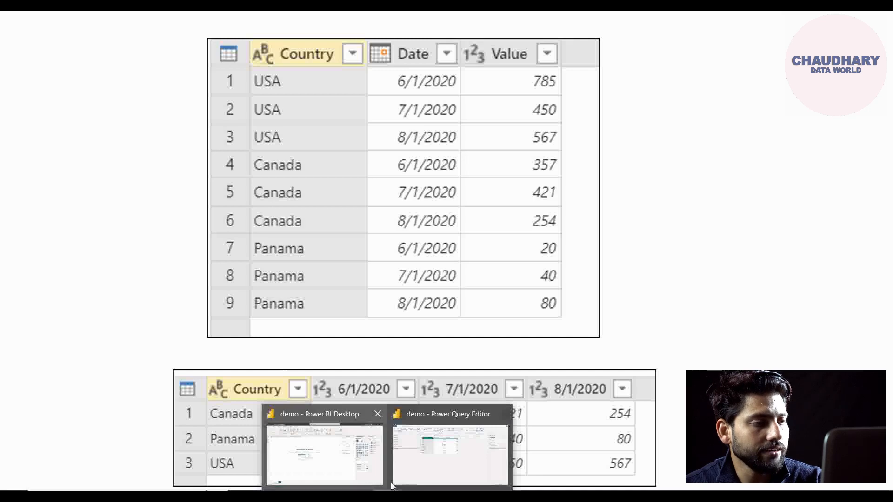
{"action": "left_click", "coordinate": [450, 454]}
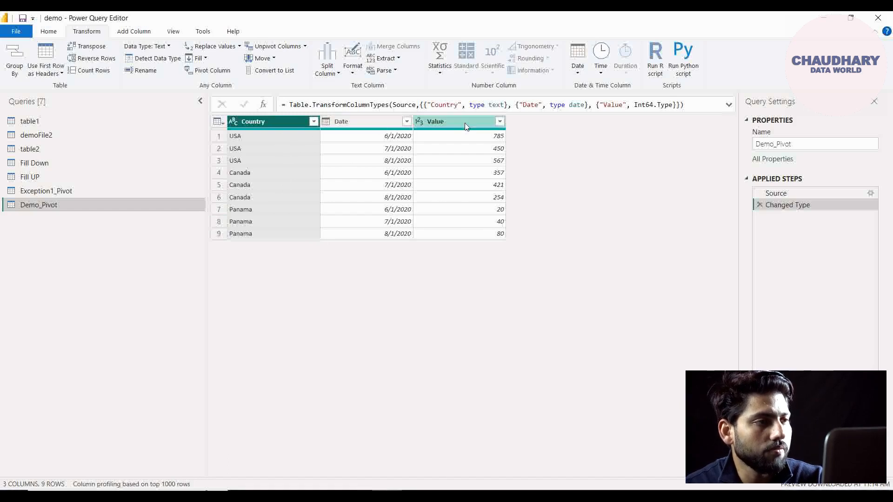
{"action": "left_click", "coordinate": [381, 122]}
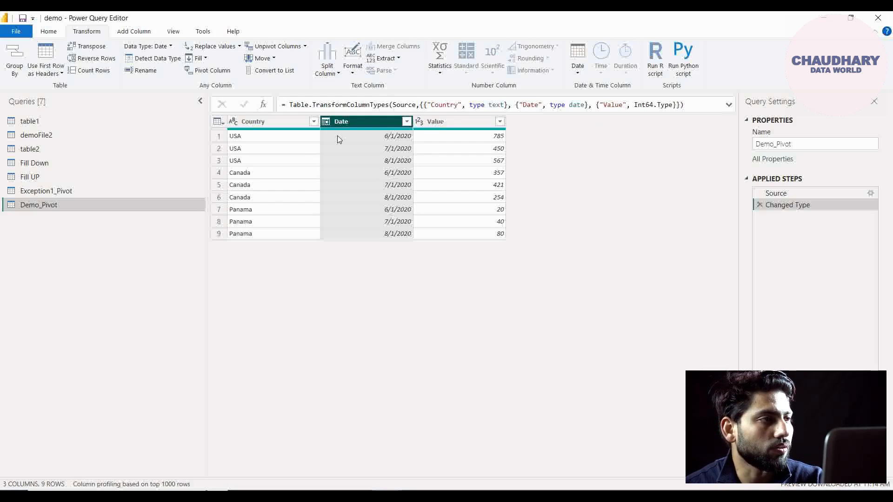
{"action": "left_click", "coordinate": [219, 74]}
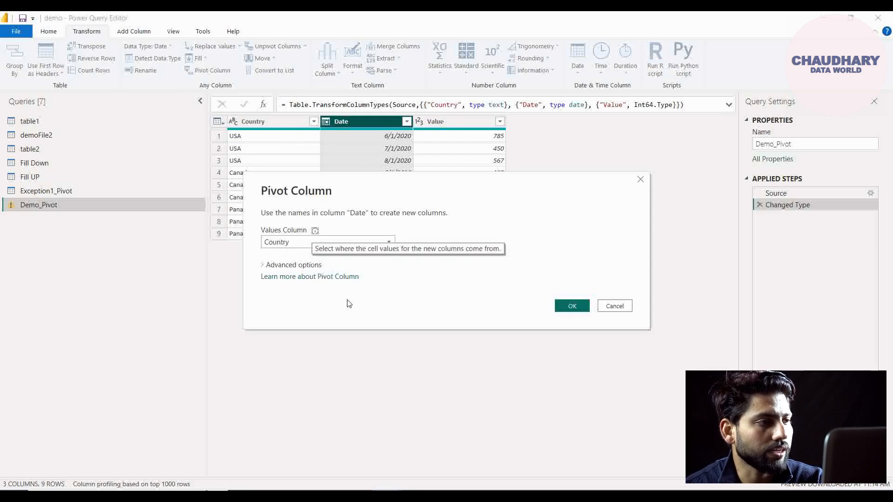
{"action": "left_click", "coordinate": [298, 241]}
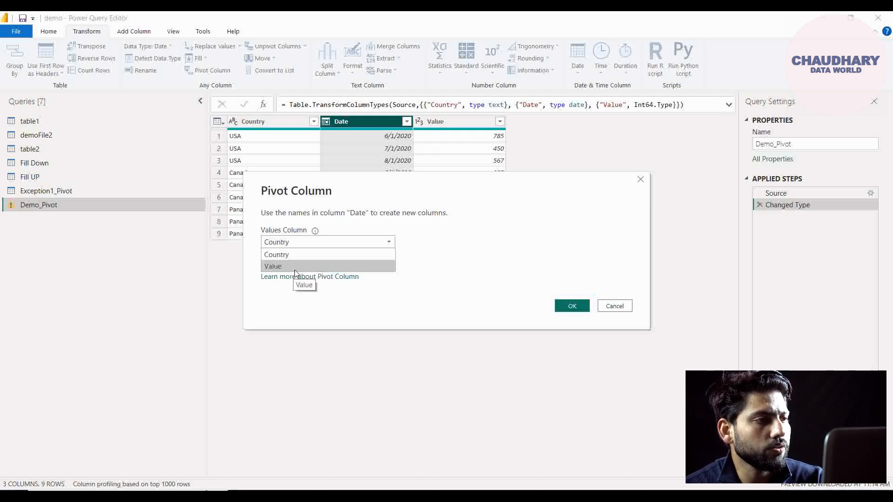
{"action": "left_click", "coordinate": [390, 182]}
{"action": "left_click_drag", "start_coordinate": [391, 183], "coordinate": [503, 279]}
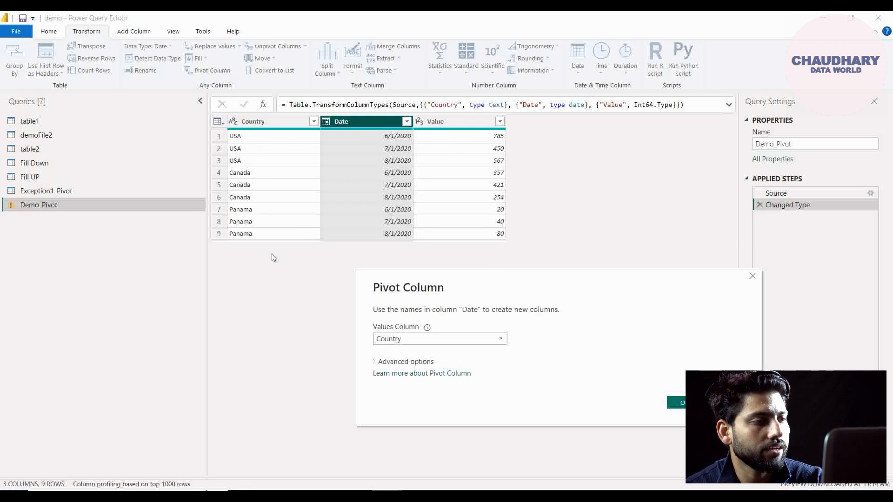
{"action": "left_click", "coordinate": [431, 340]}
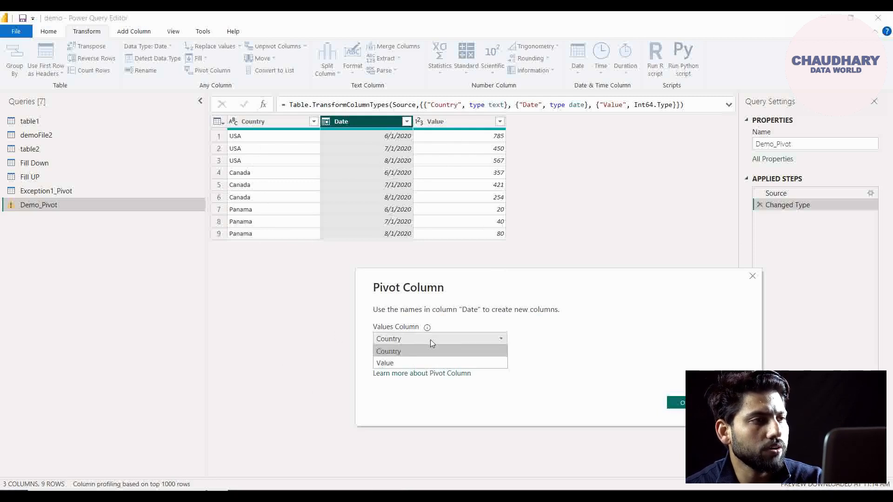
{"action": "left_click", "coordinate": [409, 362]}
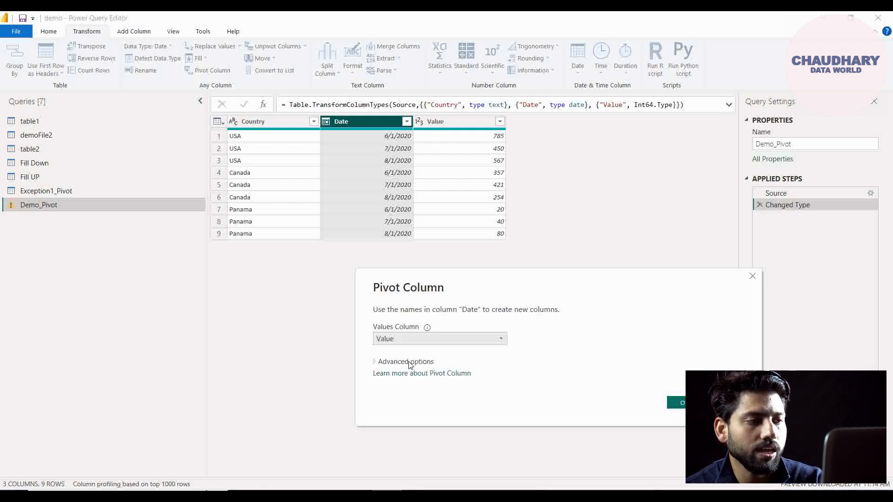
Set the pivot's aggregate value function to Don't Aggregate in the advanced options and apply the pivot
{"action": "left_click", "coordinate": [379, 363]}
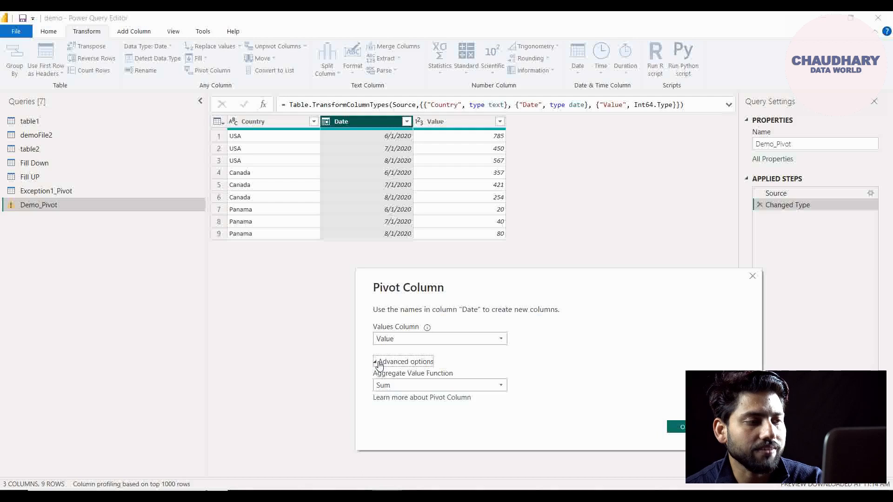
{"action": "left_click", "coordinate": [411, 388]}
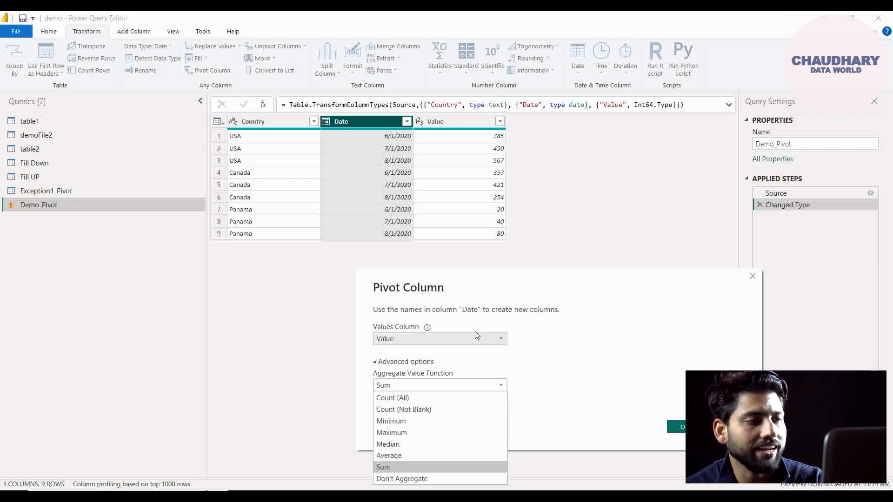
{"action": "left_click", "coordinate": [490, 280]}
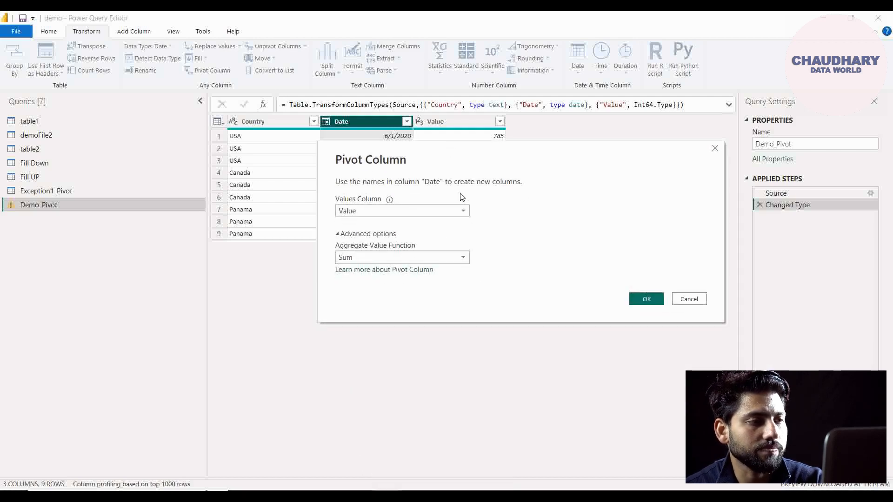
{"action": "left_click", "coordinate": [431, 258]}
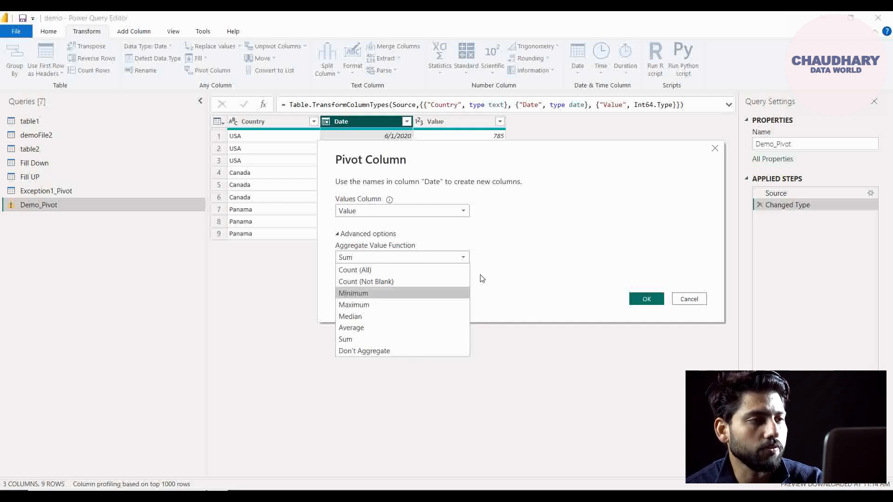
{"action": "left_click", "coordinate": [515, 153]}
{"action": "left_click_drag", "start_coordinate": [516, 153], "coordinate": [616, 253]}
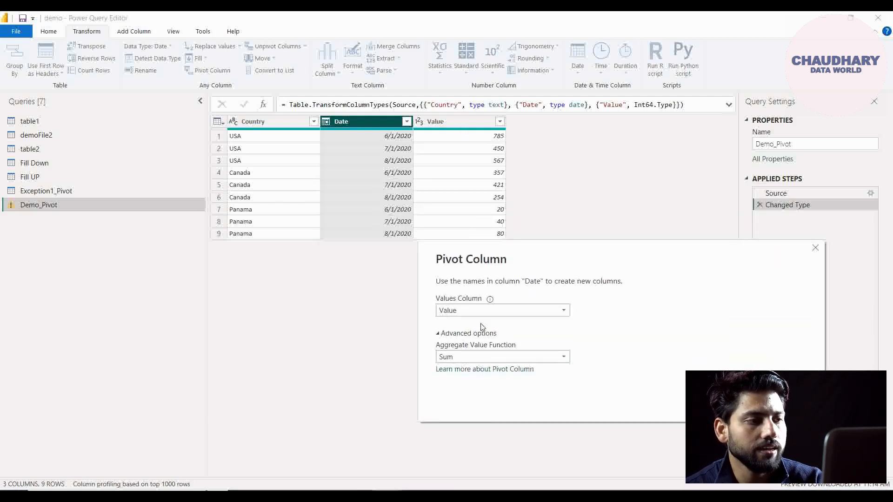
{"action": "left_click", "coordinate": [483, 359]}
{"action": "left_click", "coordinate": [455, 450]}
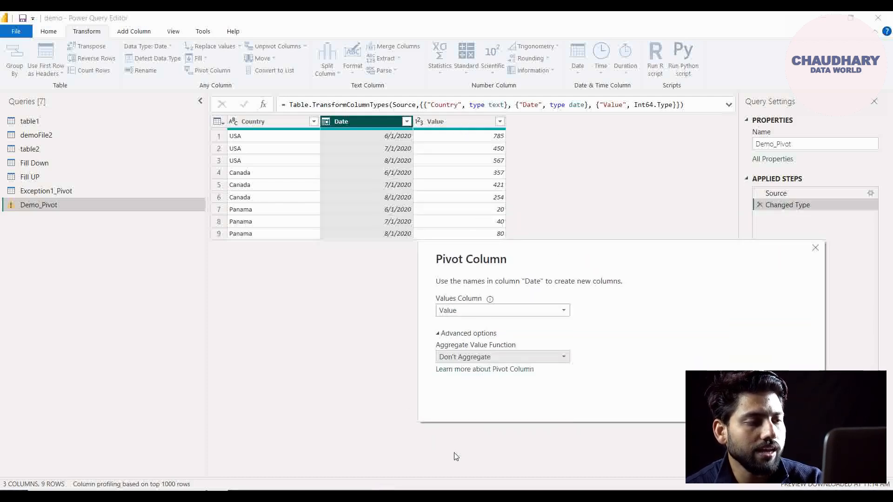
{"action": "left_click", "coordinate": [467, 361]}
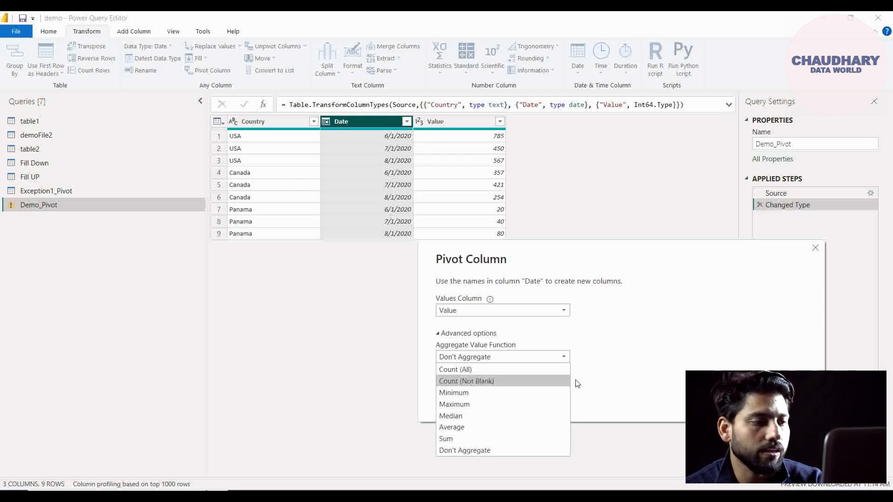
{"action": "left_click", "coordinate": [536, 450]}
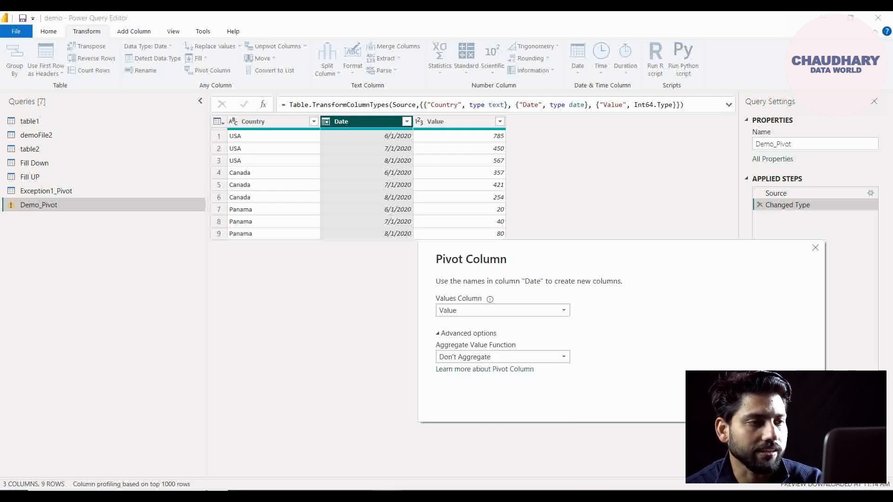
{"action": "left_click", "coordinate": [735, 404]}
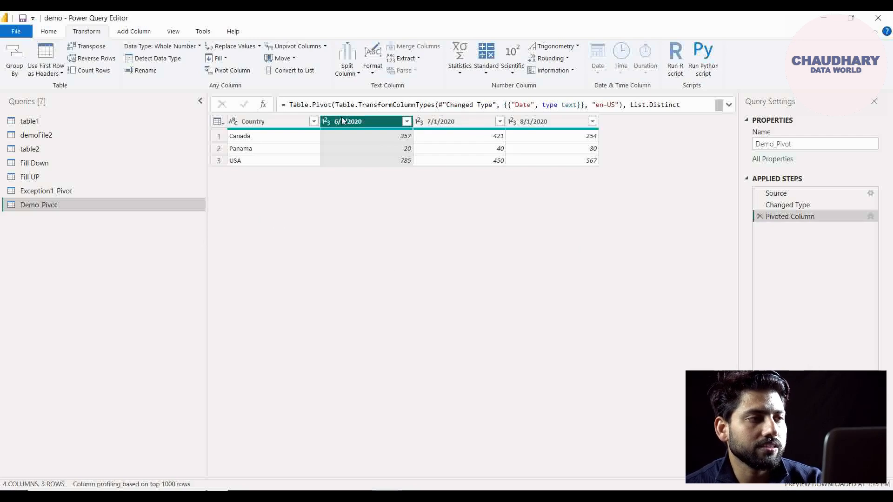
Compare the Demo_Pivot table at the Changed Type step with the table at the Pivoted Column step
{"action": "left_click", "coordinate": [789, 205]}
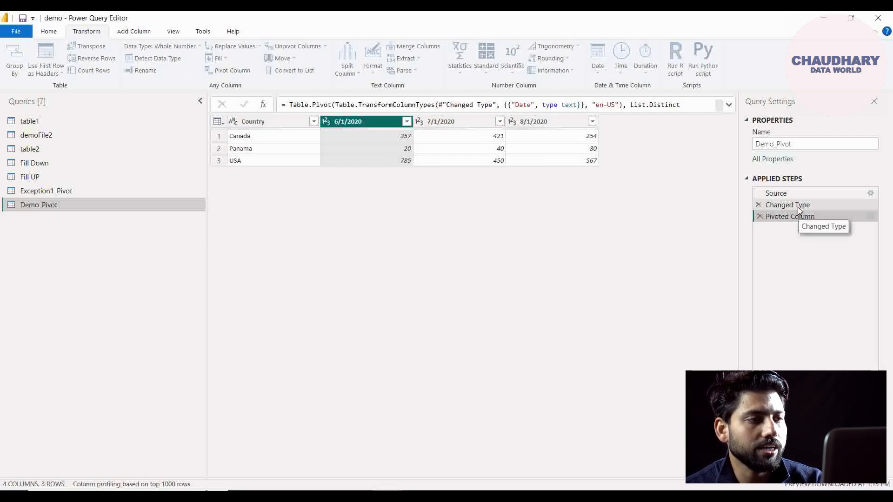
{"action": "left_click", "coordinate": [797, 208]}
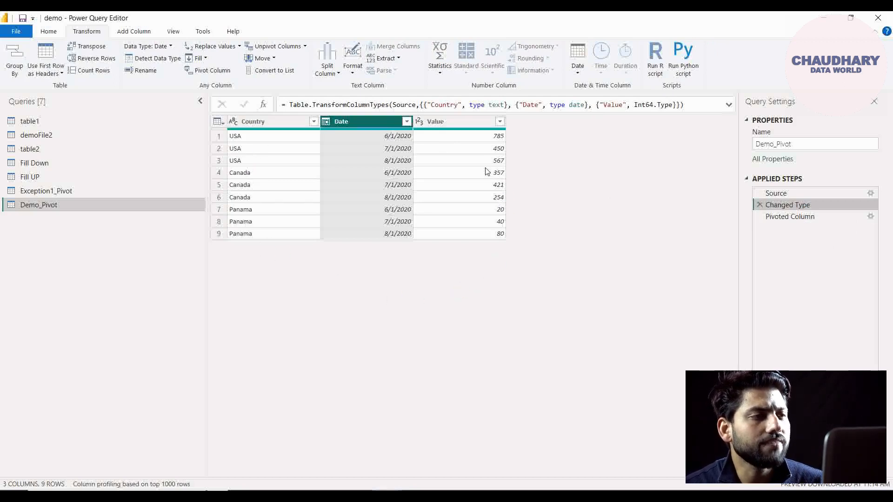
{"action": "left_click", "coordinate": [817, 217]}
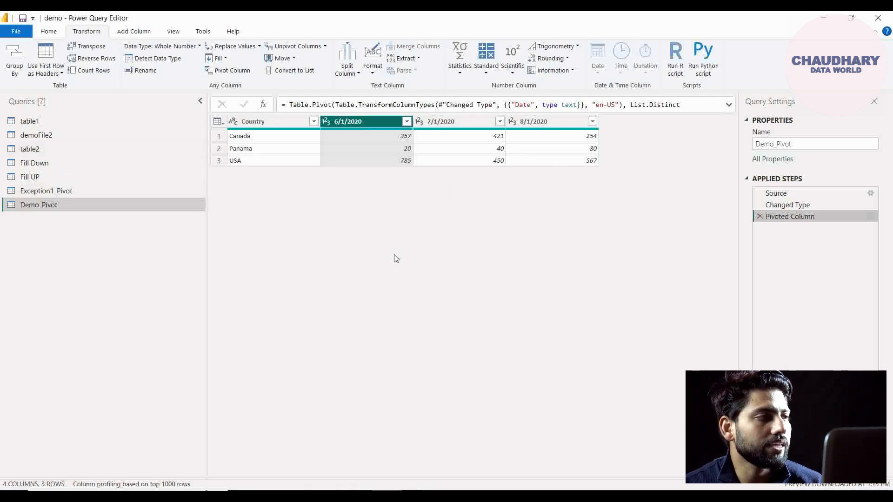
Open the demoFile2 query and look through its columns, including Order Date
{"action": "left_click", "coordinate": [143, 138]}
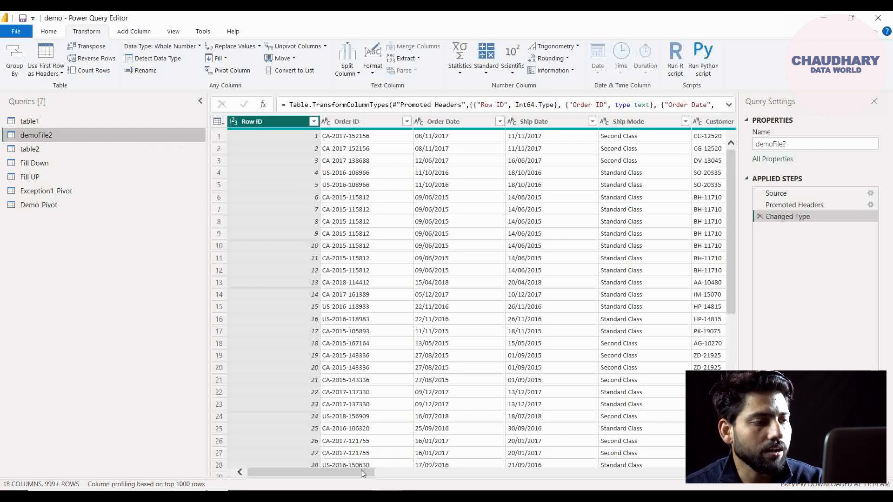
{"action": "left_click_drag", "start_coordinate": [361, 469], "coordinate": [578, 478]}
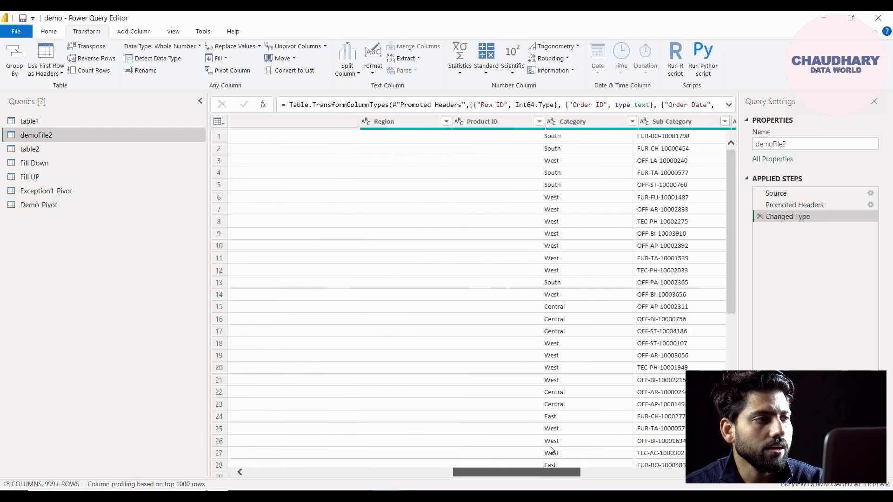
{"action": "left_click_drag", "start_coordinate": [550, 449], "coordinate": [345, 460]}
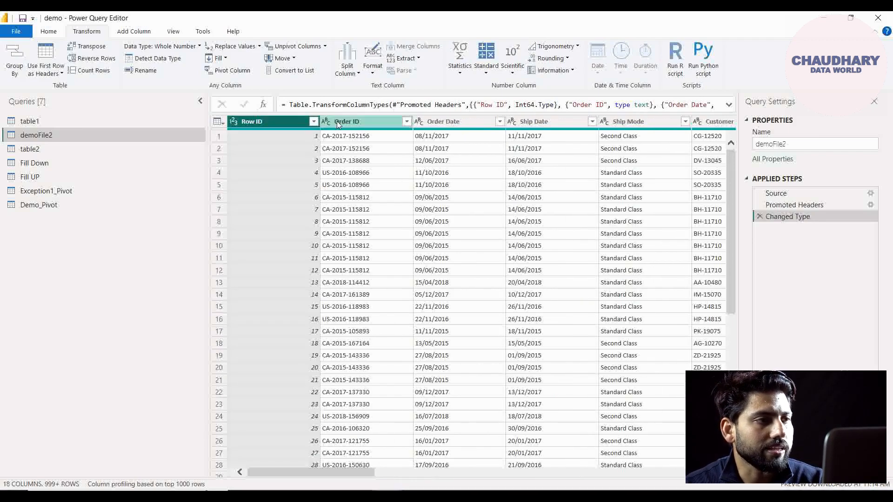
{"action": "left_click", "coordinate": [459, 120]}
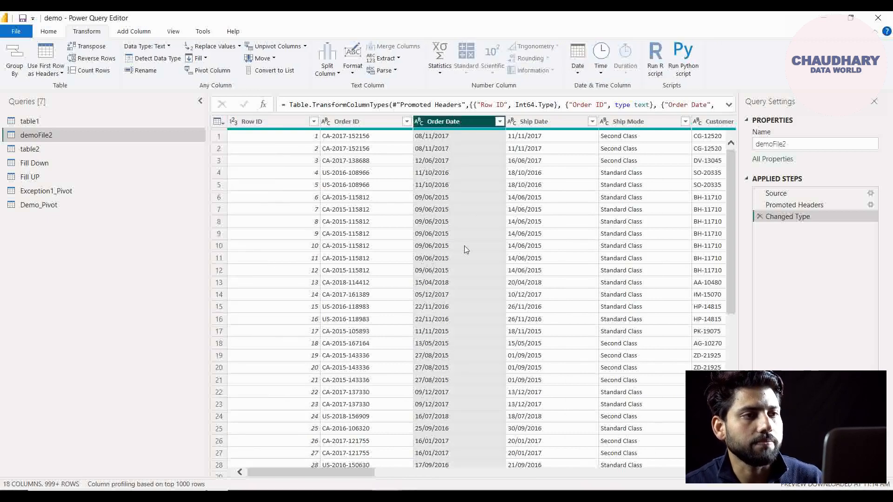
Select the Ship Mode, Order Date and Sales columns in demoFile2 and remove all other columns
{"action": "left_click", "coordinate": [655, 125]}
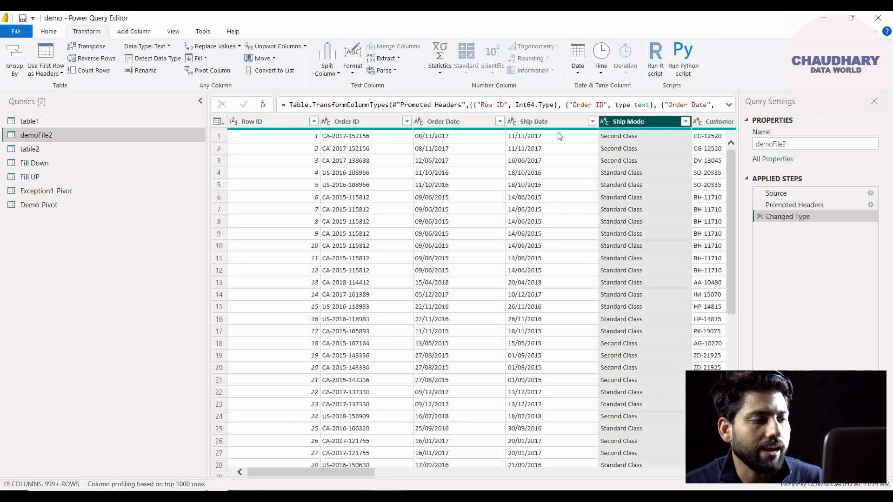
{"action": "left_click_drag", "start_coordinate": [371, 472], "coordinate": [693, 489]}
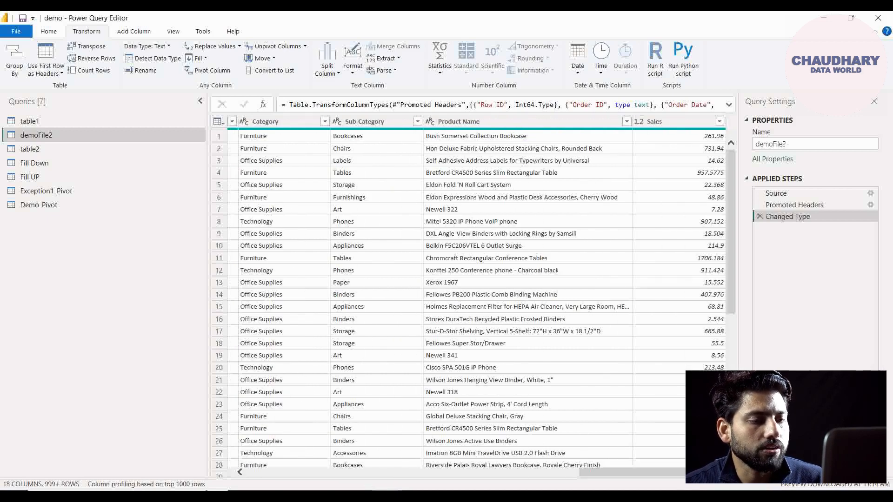
{"action": "left_click_drag", "start_coordinate": [642, 472], "coordinate": [309, 465]}
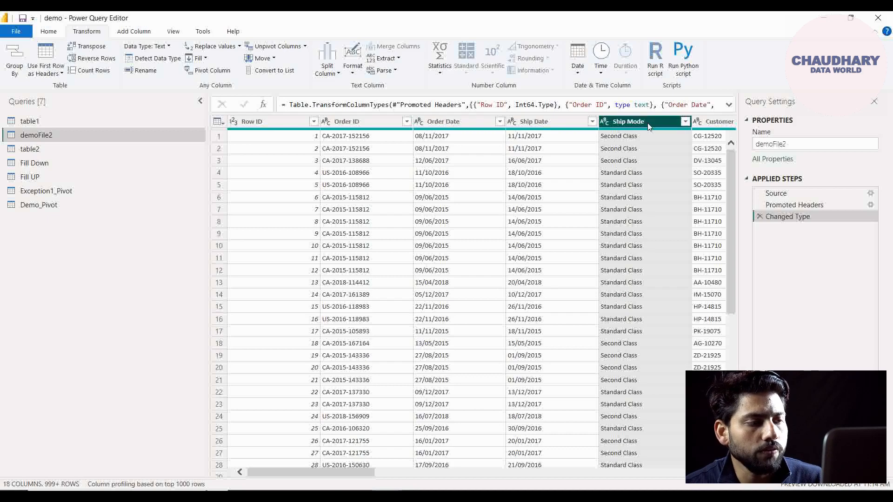
{"action": "left_click_drag", "start_coordinate": [358, 473], "coordinate": [307, 475]}
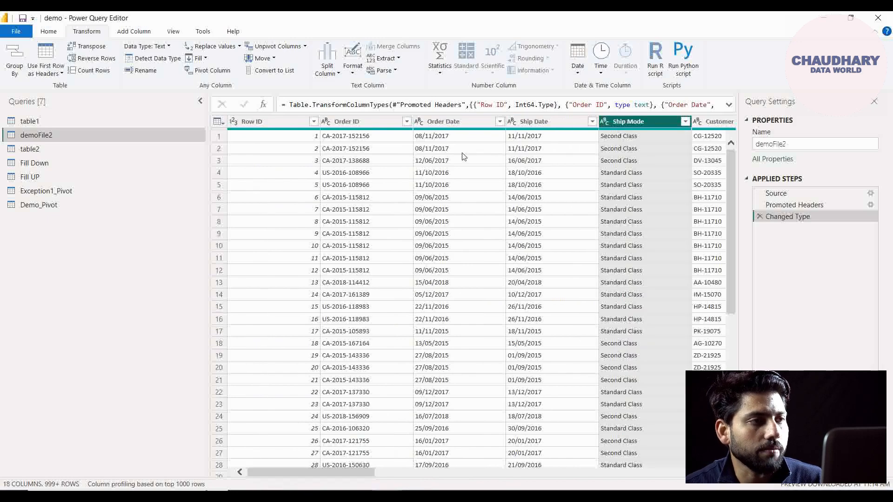
{"action": "left_click", "coordinate": [461, 122], "text": "ctrl"}
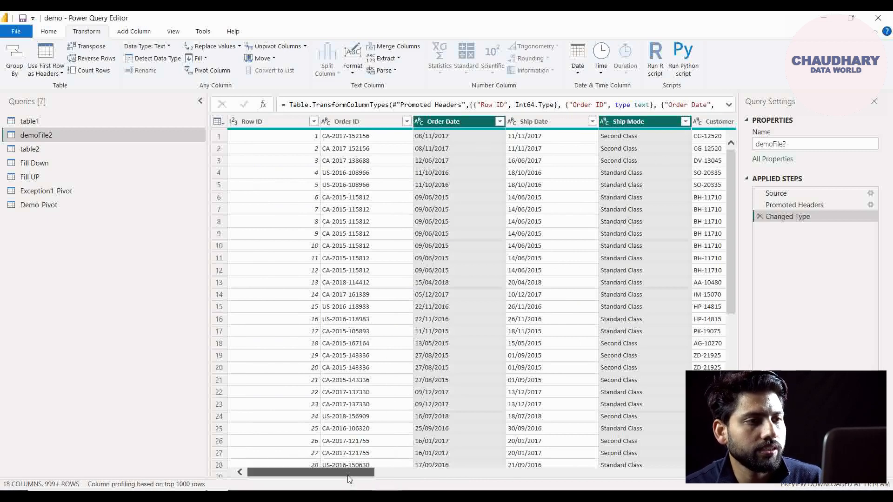
{"action": "left_click_drag", "start_coordinate": [355, 472], "coordinate": [687, 472]}
{"action": "left_click", "coordinate": [671, 124]}
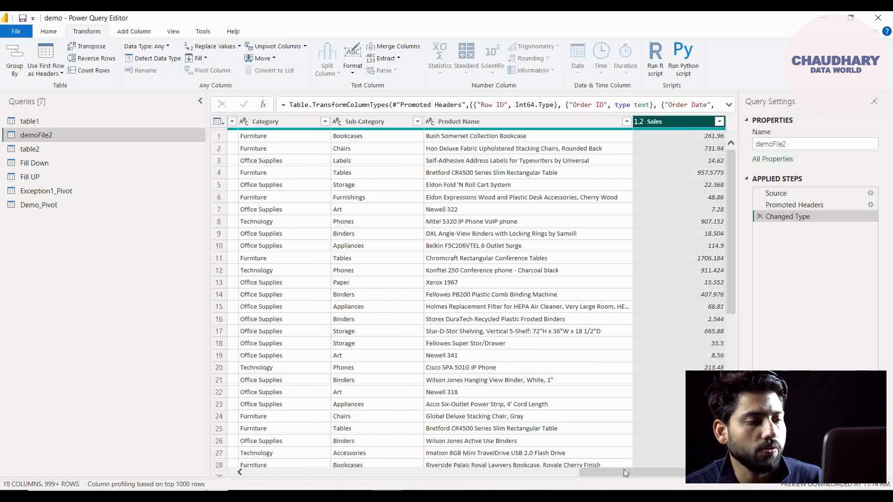
{"action": "left_click_drag", "start_coordinate": [623, 469], "coordinate": [281, 470]}
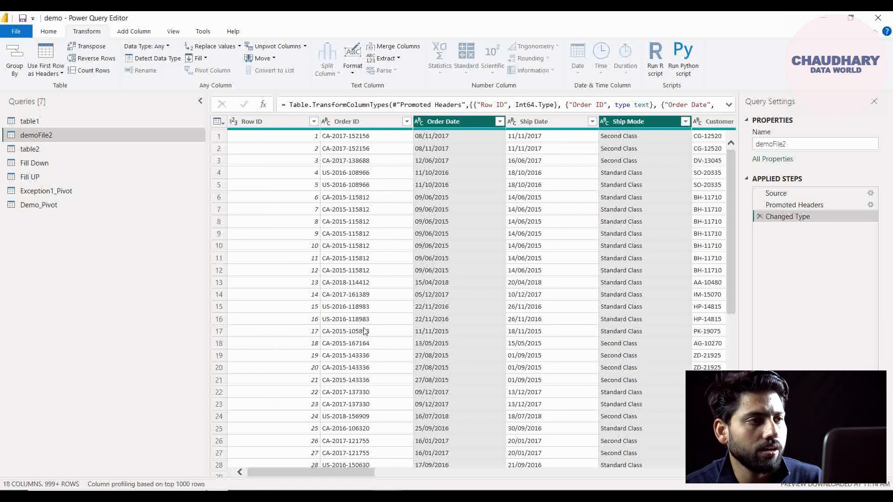
{"action": "right_click", "coordinate": [474, 126]}
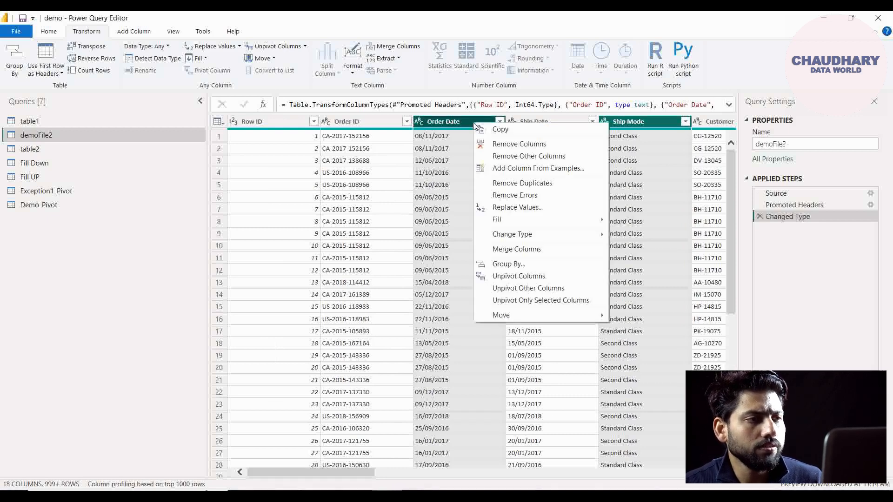
{"action": "left_click", "coordinate": [499, 158]}
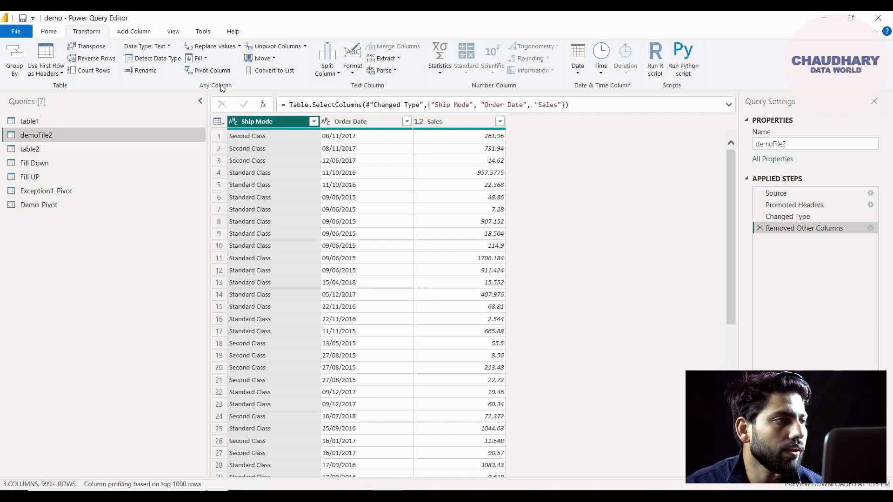
Pivot the Ship Mode column in demoFile2 with Sales as the values column and Sum as the aggregate value function
{"action": "left_click", "coordinate": [210, 71]}
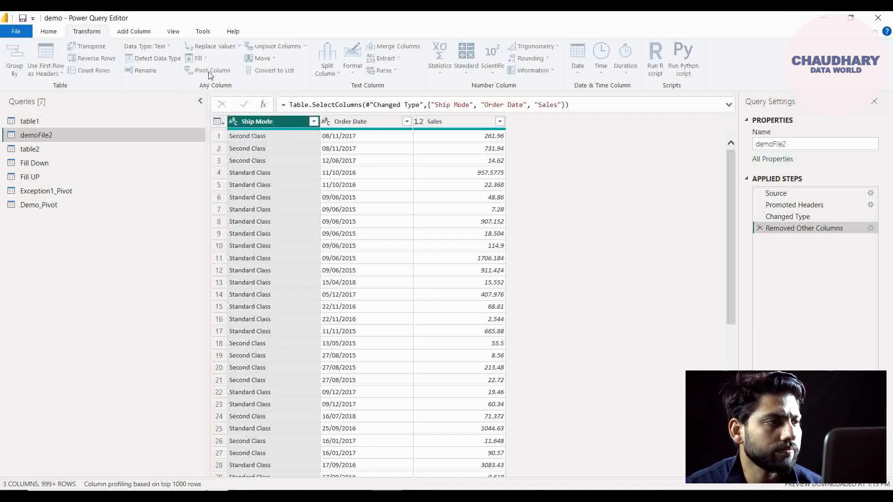
{"action": "left_click_drag", "start_coordinate": [441, 192], "coordinate": [619, 216]}
{"action": "left_click", "coordinate": [533, 264]}
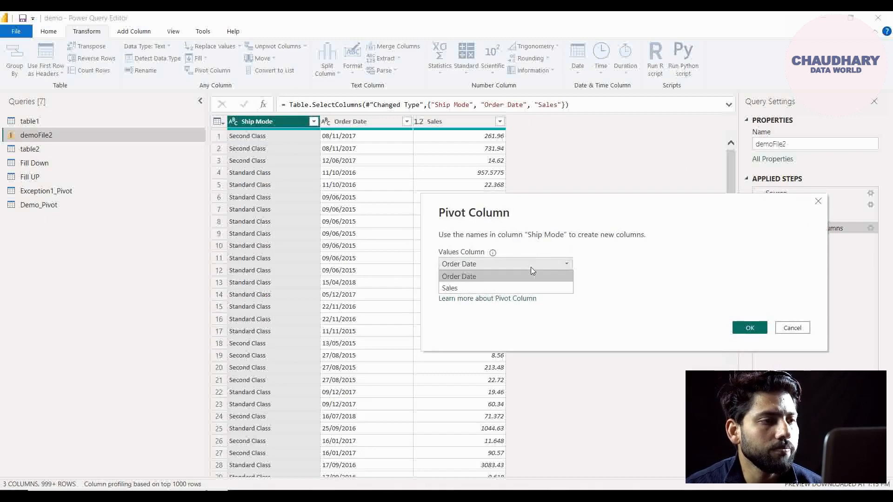
{"action": "left_click", "coordinate": [532, 287]}
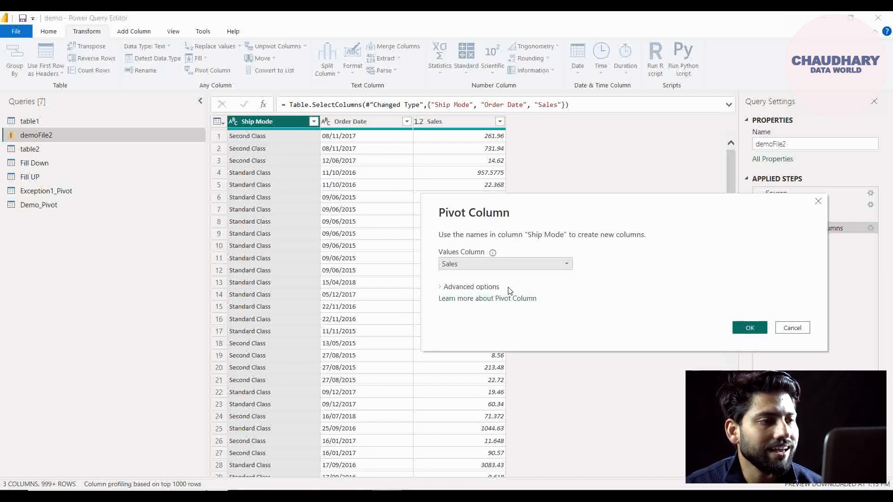
{"action": "left_click", "coordinate": [478, 289]}
{"action": "left_click", "coordinate": [483, 309]}
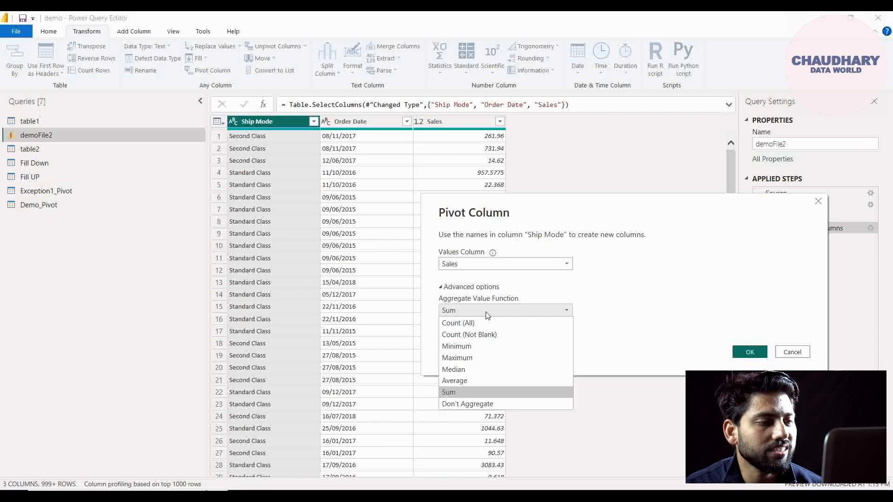
{"action": "left_click", "coordinate": [500, 391]}
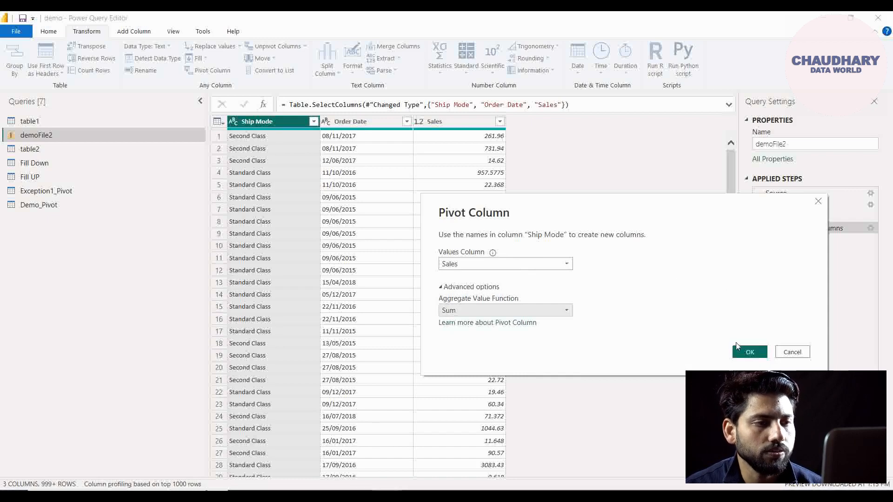
{"action": "left_click", "coordinate": [748, 354]}
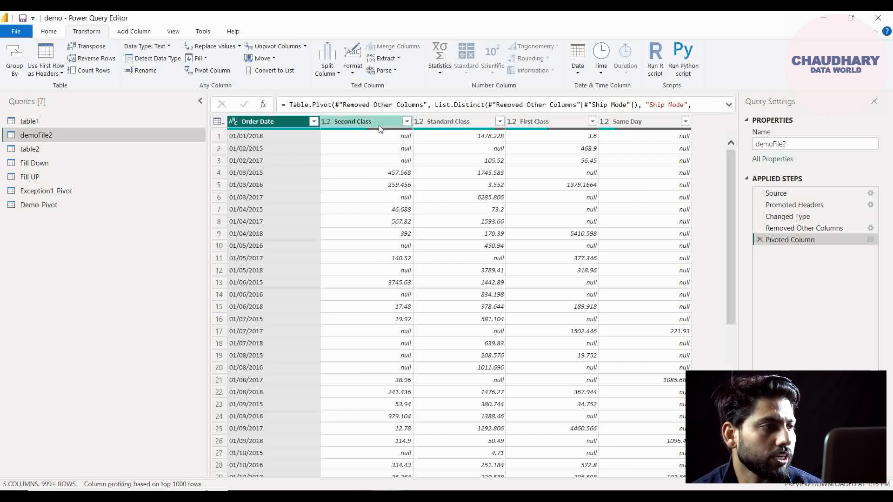
Delete the Pivoted Column step from demoFile2's applied steps
{"action": "left_click", "coordinate": [283, 284]}
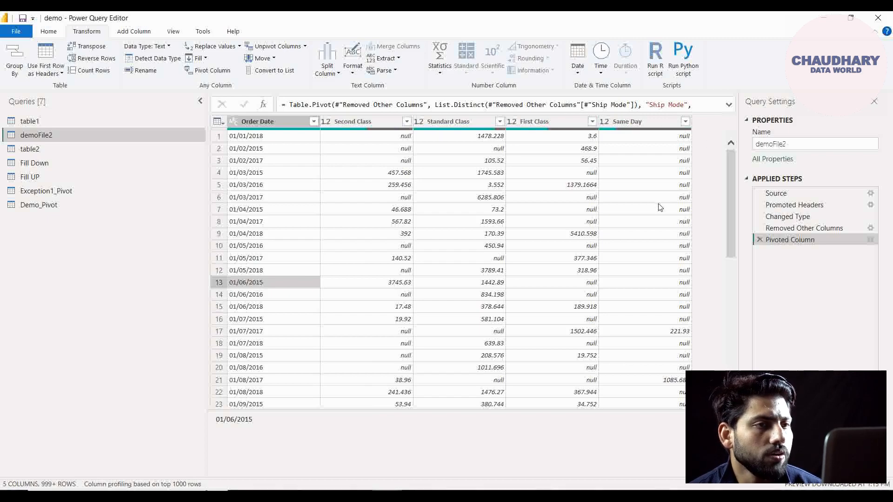
{"action": "left_click", "coordinate": [760, 240]}
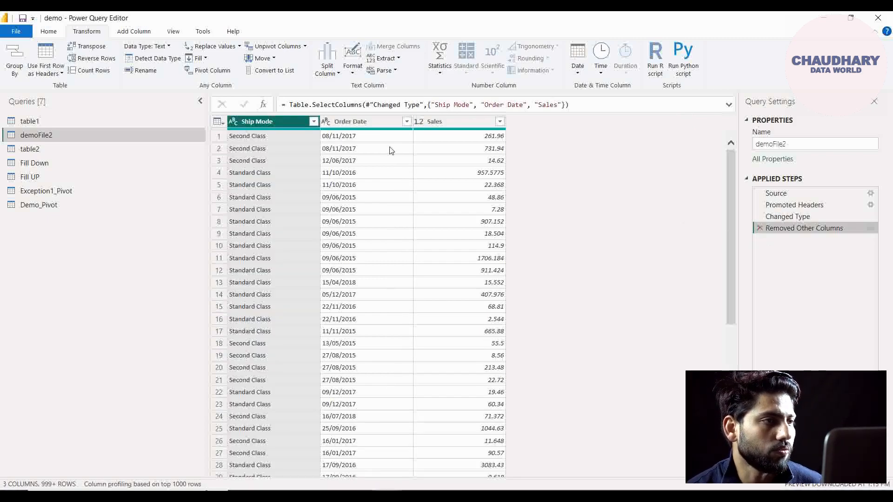
Pivot the Order Date column in demoFile2 with Sales as the values column, keeping Sum as the aggregate value function
{"action": "left_click", "coordinate": [365, 124]}
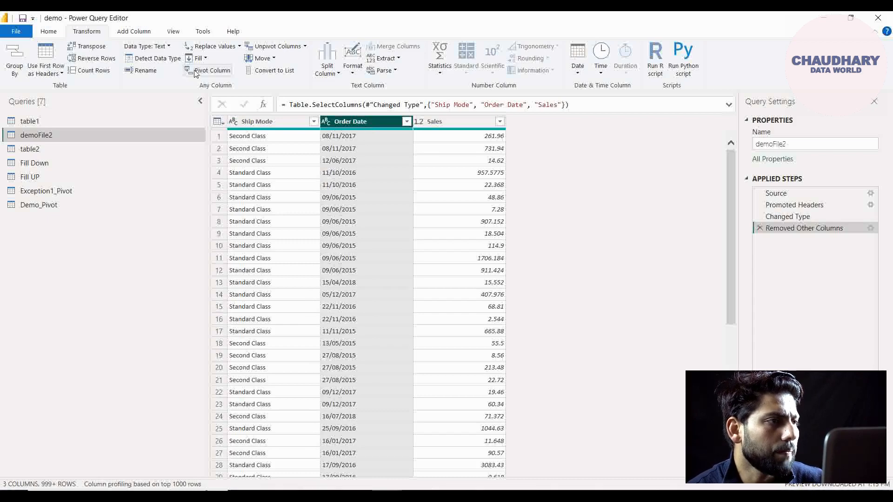
{"action": "left_click", "coordinate": [209, 70]}
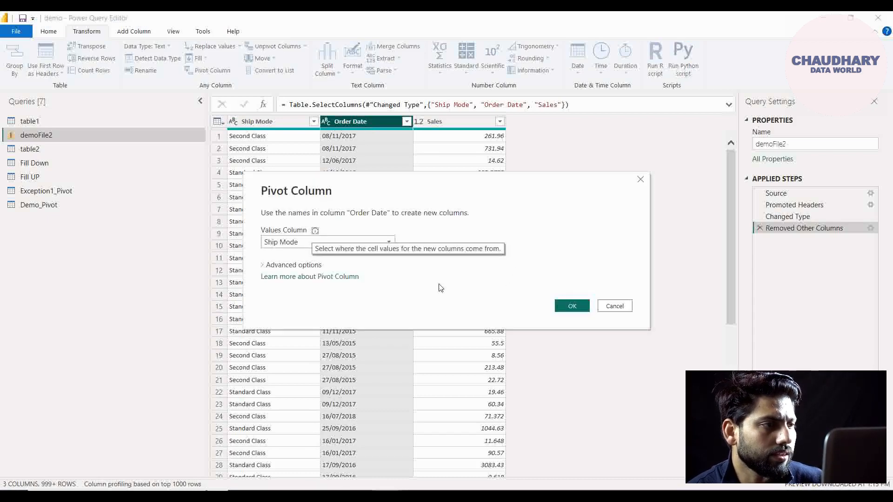
{"action": "left_click", "coordinate": [302, 242]}
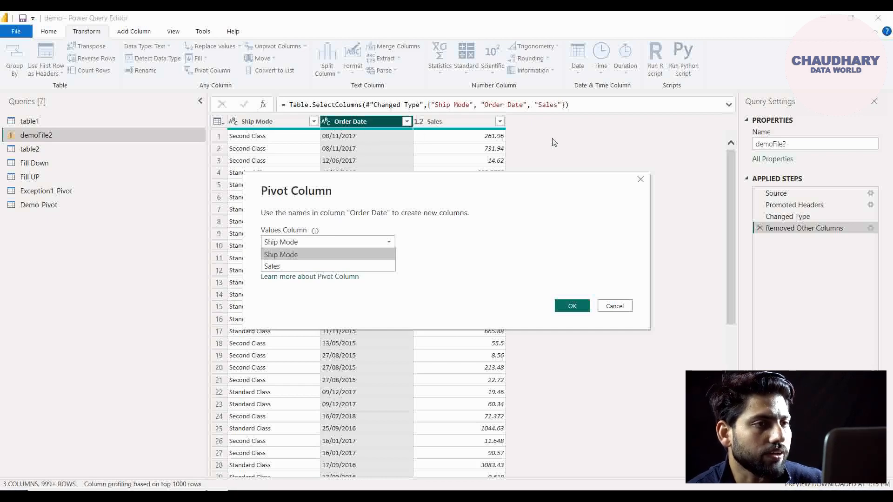
{"action": "left_click", "coordinate": [368, 266]}
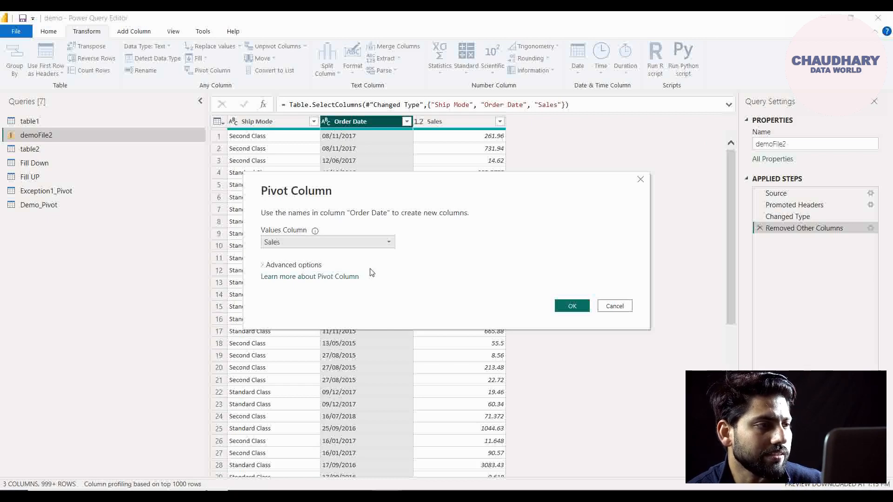
{"action": "left_click", "coordinate": [300, 266]}
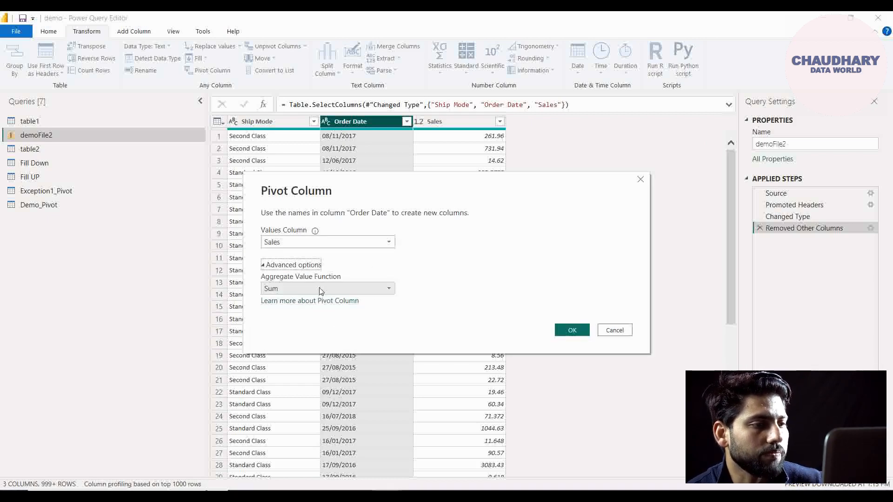
{"action": "left_click", "coordinate": [576, 329]}
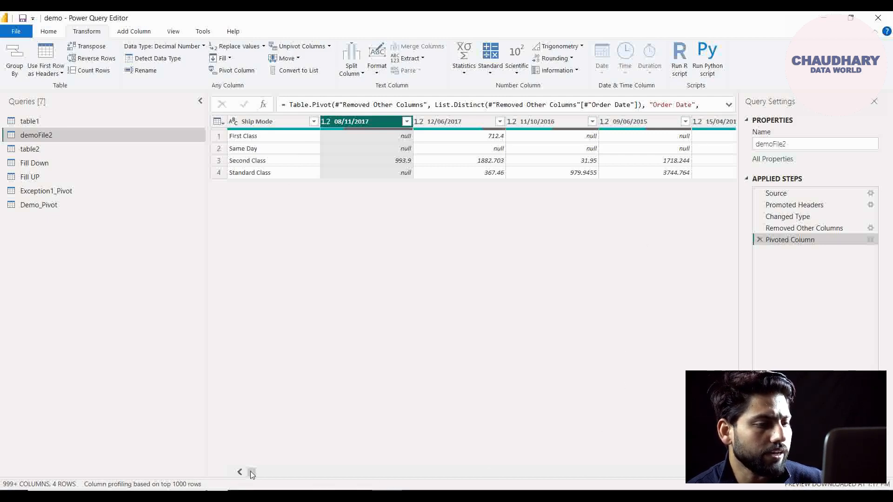
Look over the pivoted date columns and inspect the First Class cell under 08/11/2017
{"action": "mouse_move", "coordinate": [251, 472]}
{"action": "left_mouse_down"}
{"action": "mouse_move", "coordinate": [366, 481]}
{"action": "mouse_move", "coordinate": [243, 472]}
{"action": "left_mouse_up"}
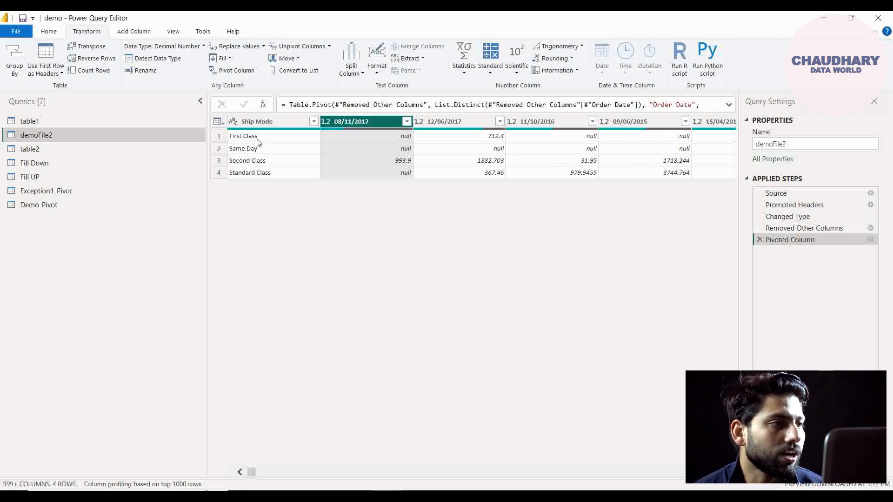
{"action": "left_click", "coordinate": [392, 135]}
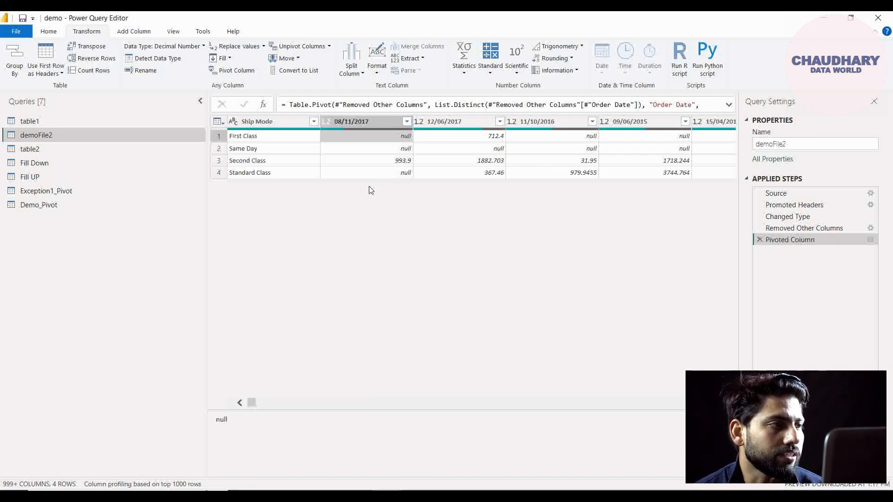